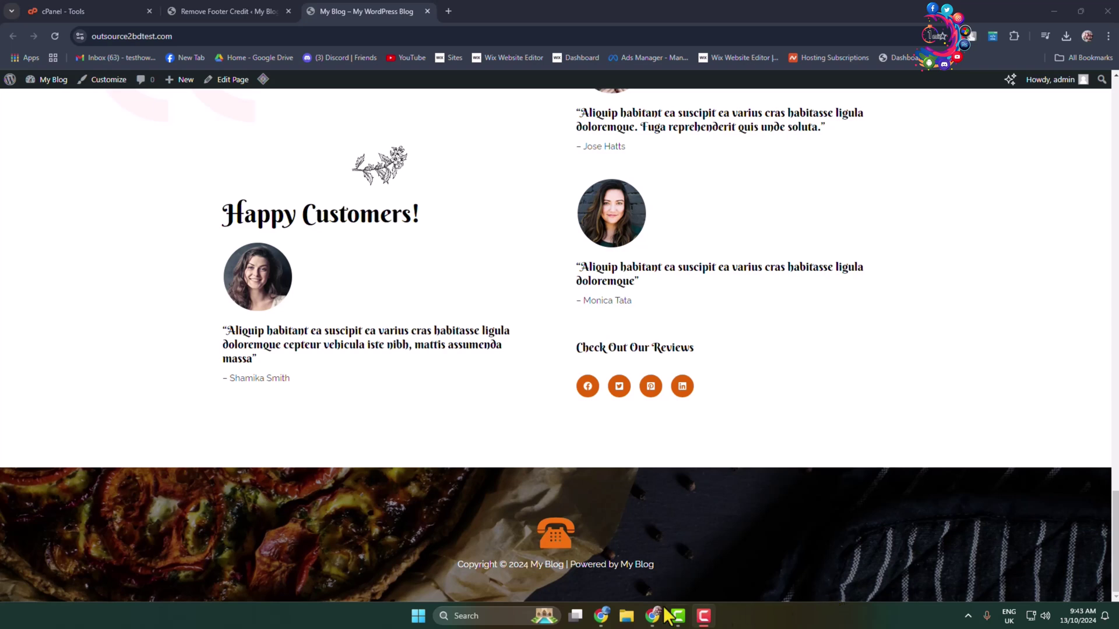
- Highlight the footer copyright and 'Powered by My Blog' credit text on the live site
drag(448, 568, 680, 570)
click(570, 566)
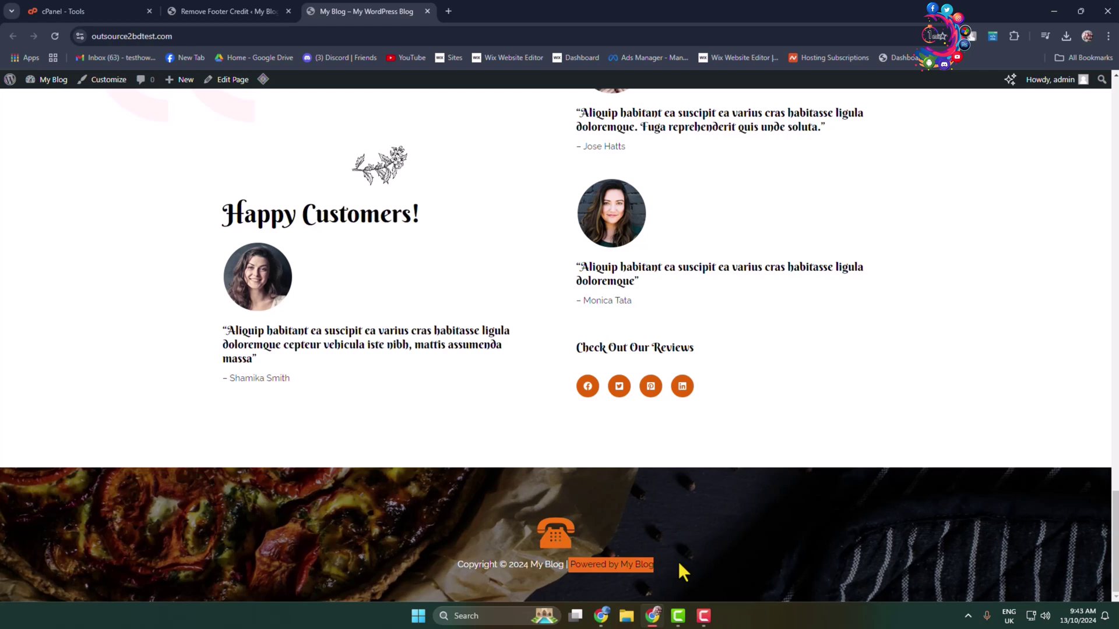
click(681, 571)
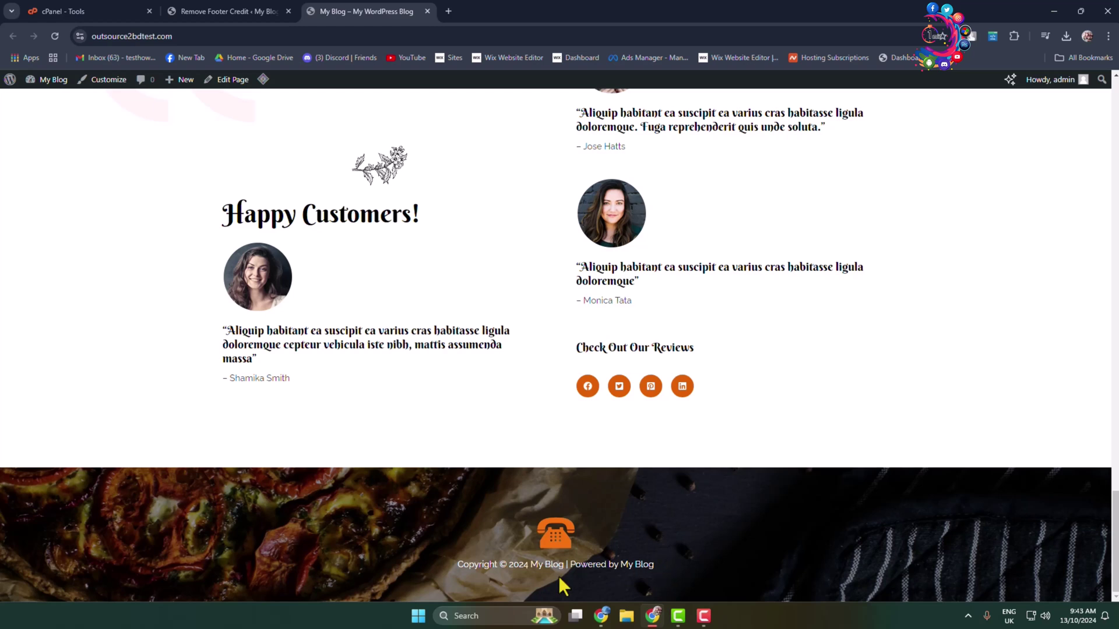
drag(567, 567, 634, 573)
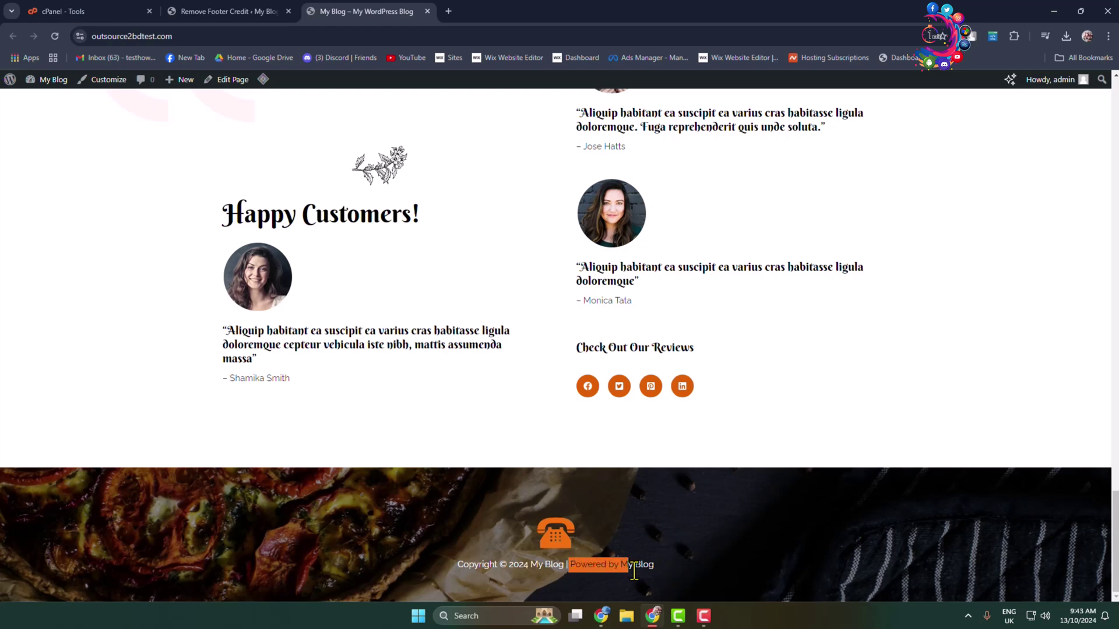
click(647, 565)
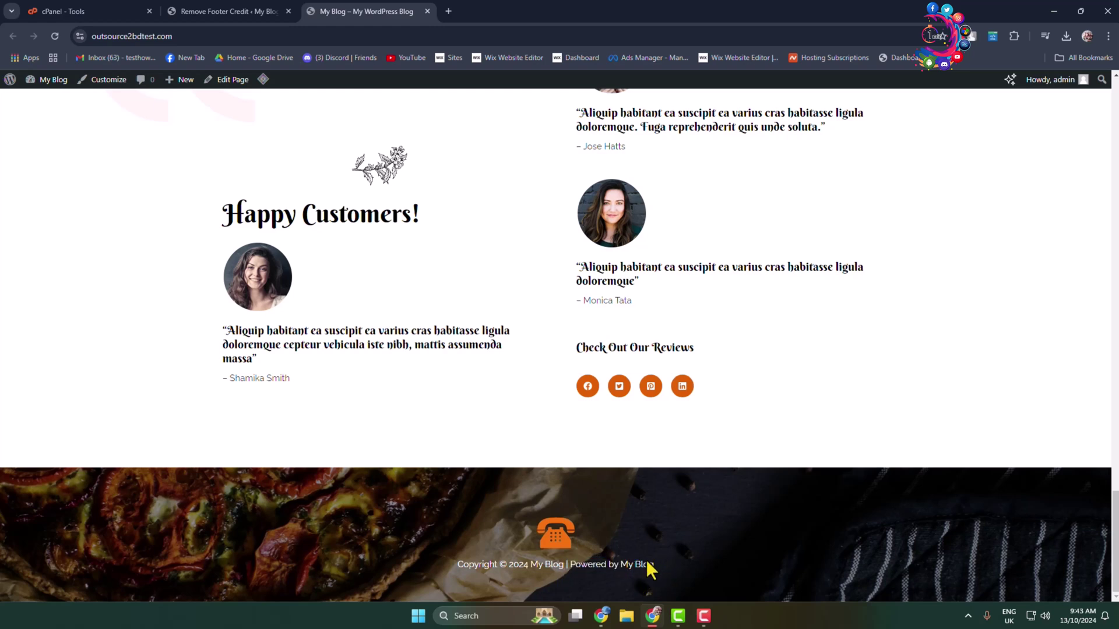
- Inspect the footer copyright's wrapping element, then open the Customizer's Additional CSS editor
right_click(584, 567)
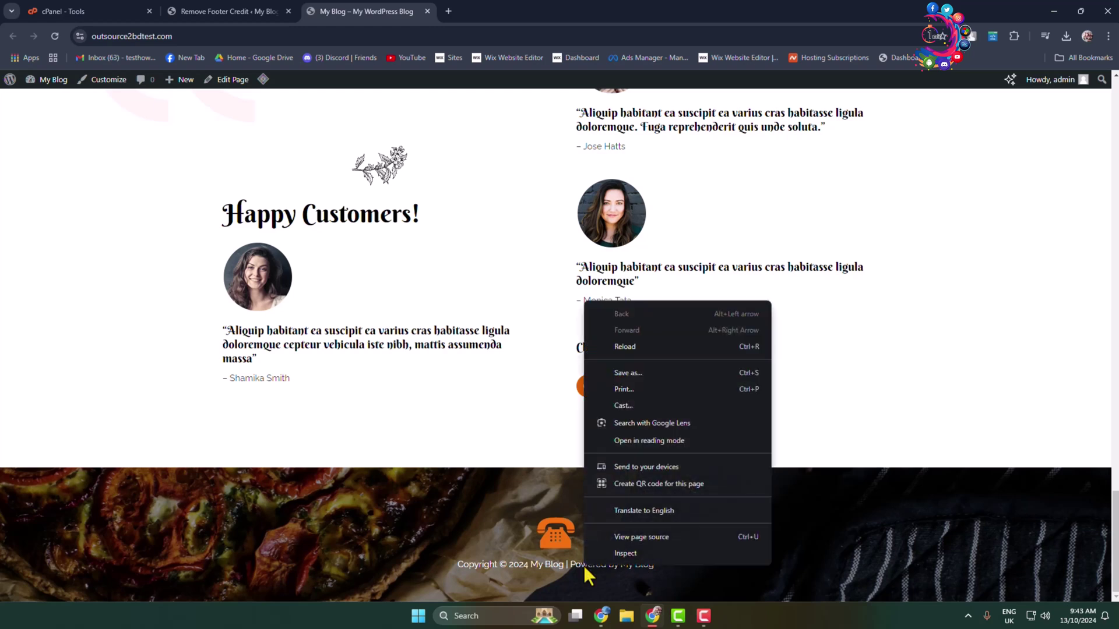
click(653, 553)
scroll(644, 323, down, 2)
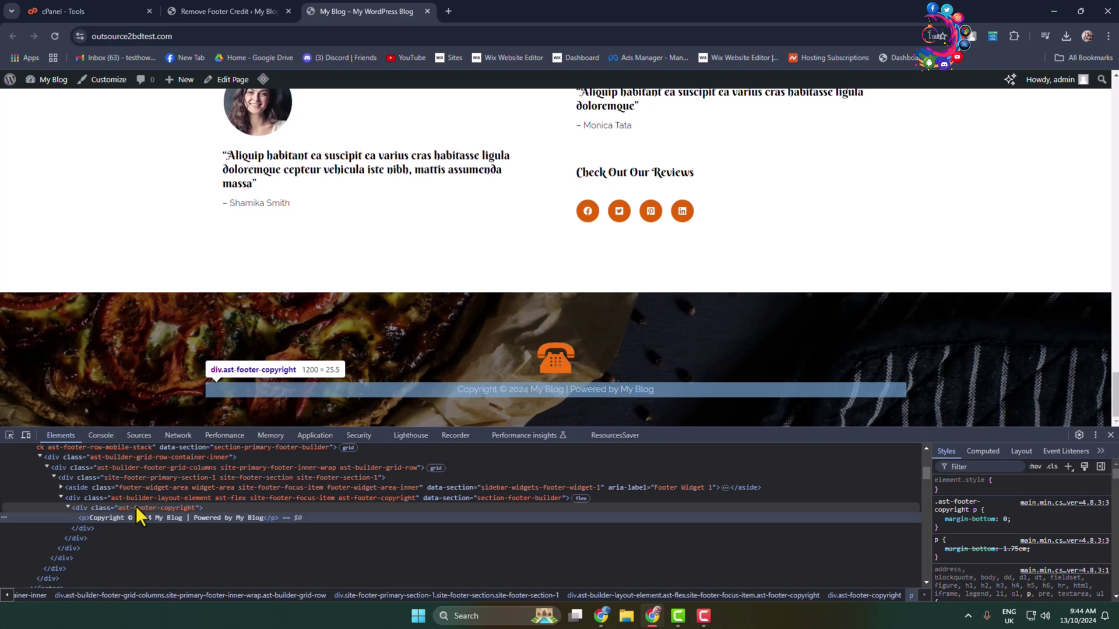
click(135, 510)
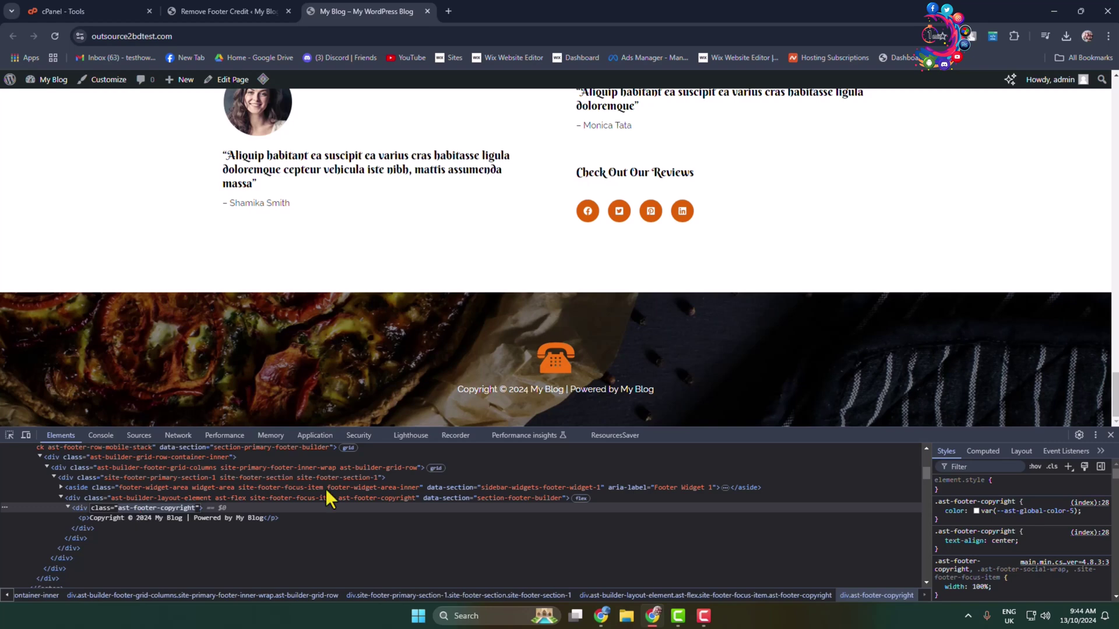
click(1109, 435)
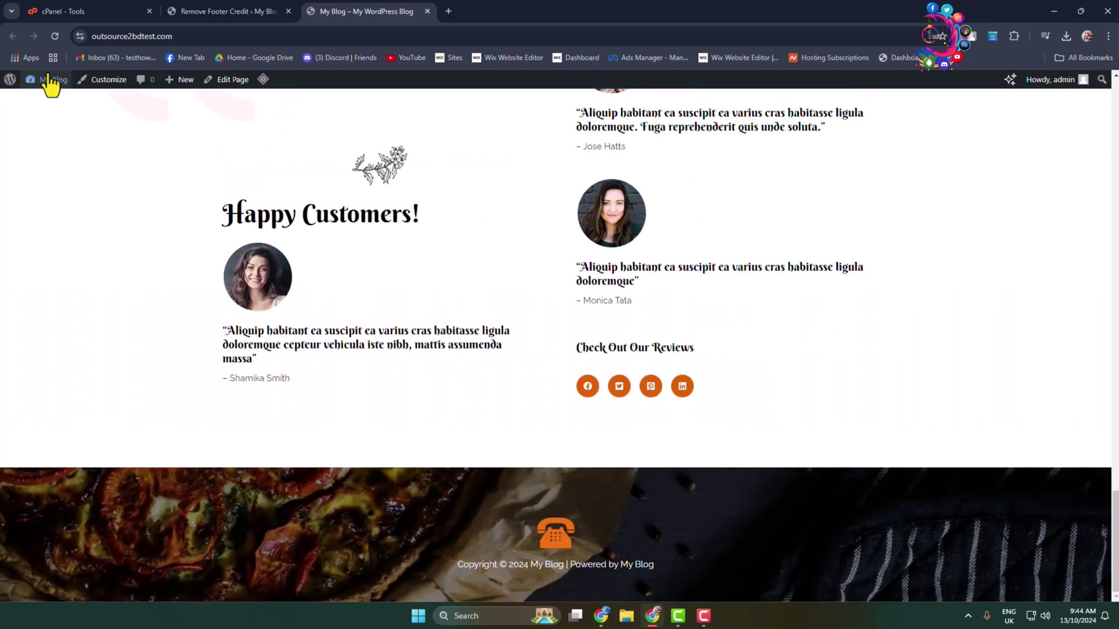
click(113, 83)
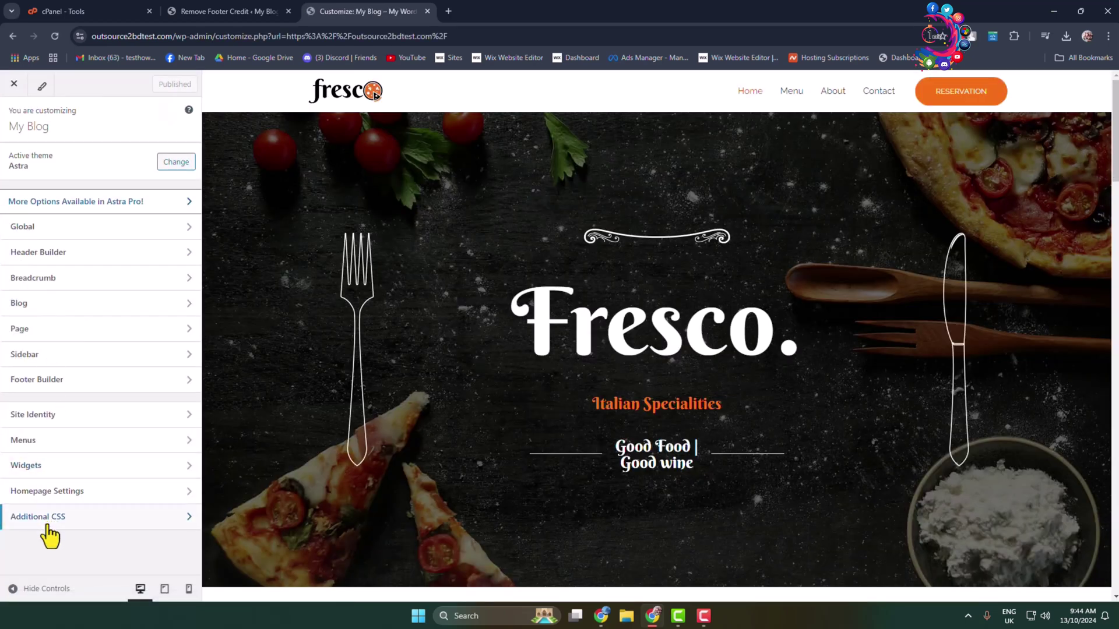
click(38, 517)
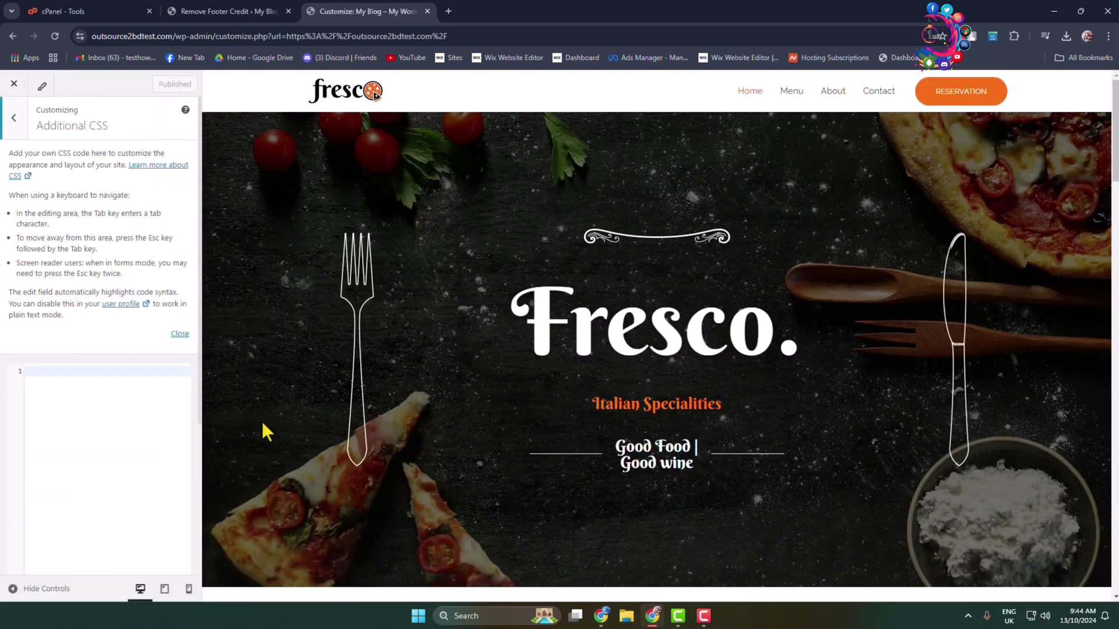
scroll(807, 293, down, 5)
scroll(807, 292, down, 5)
scroll(807, 292, down, 5)
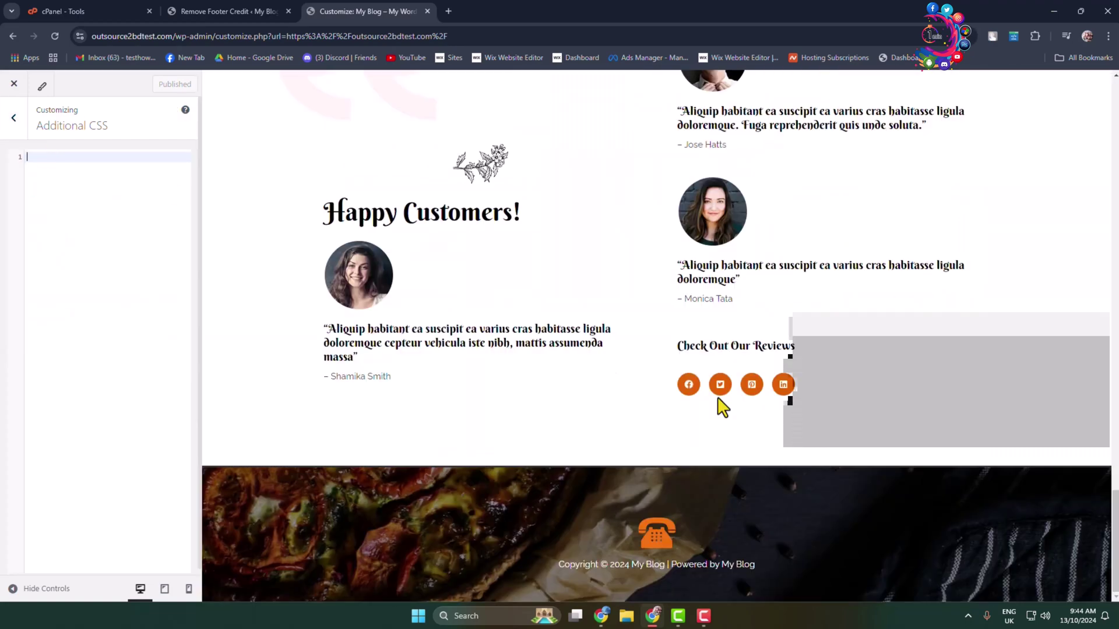
text(.)
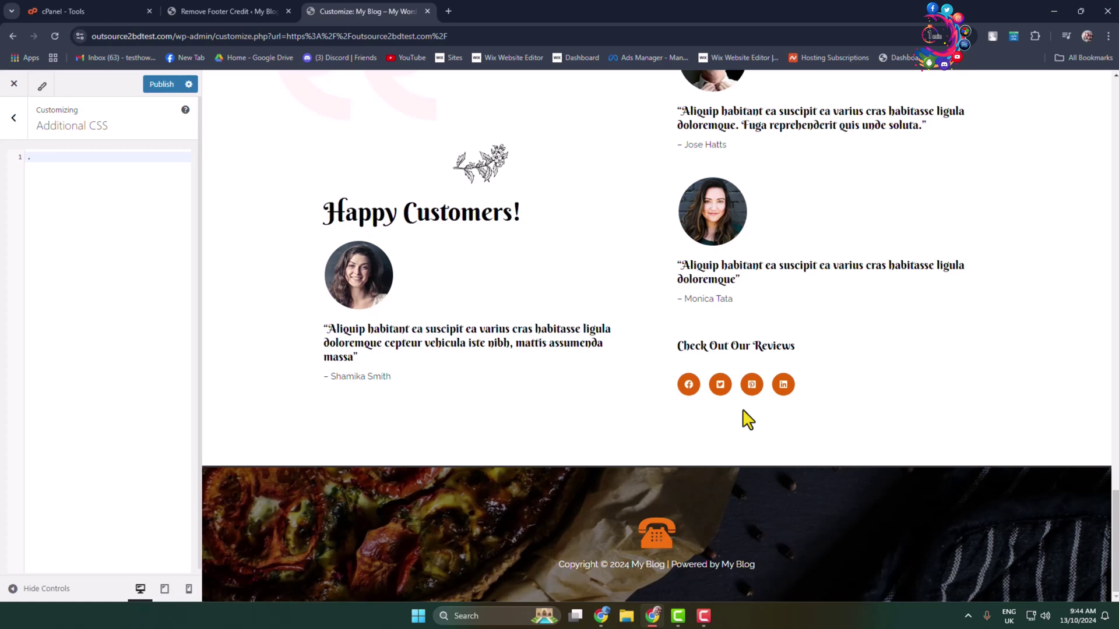
text(ast-footer-copyright)
text({)
- Enter the rule .ast-footer-copyright{display:none;} and go to the admin Dashboard
key(Return)
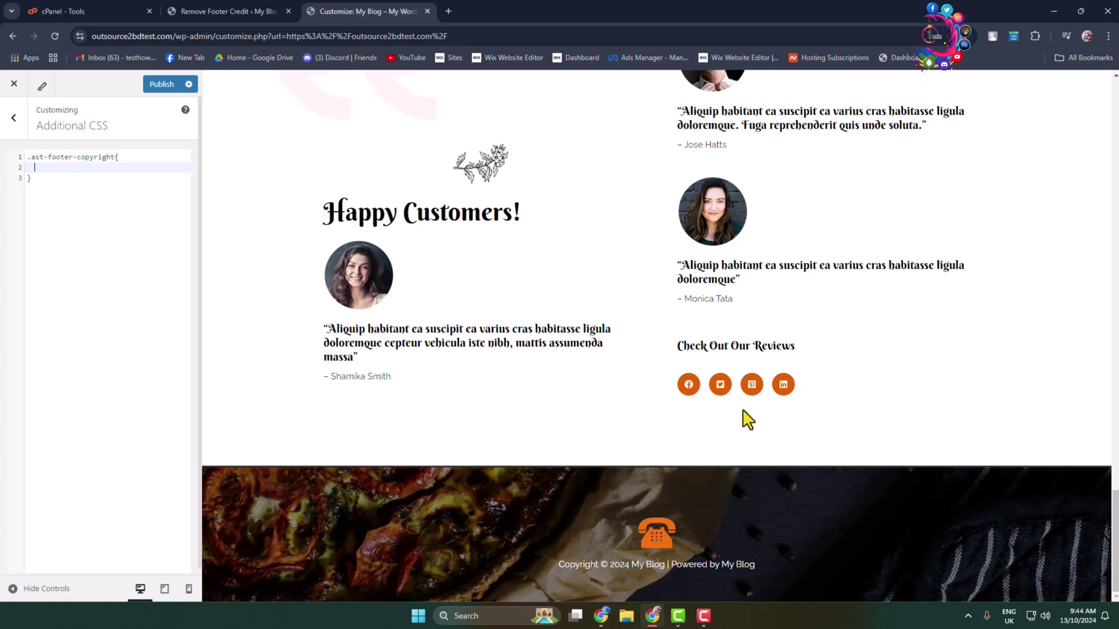
text(display:no)
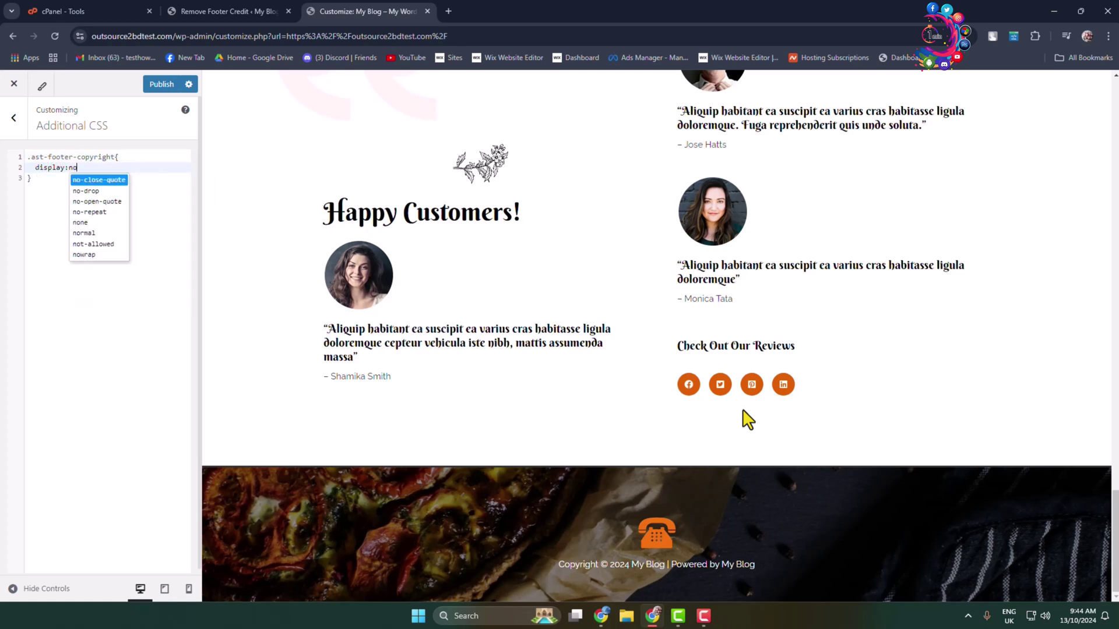
text(ne;)
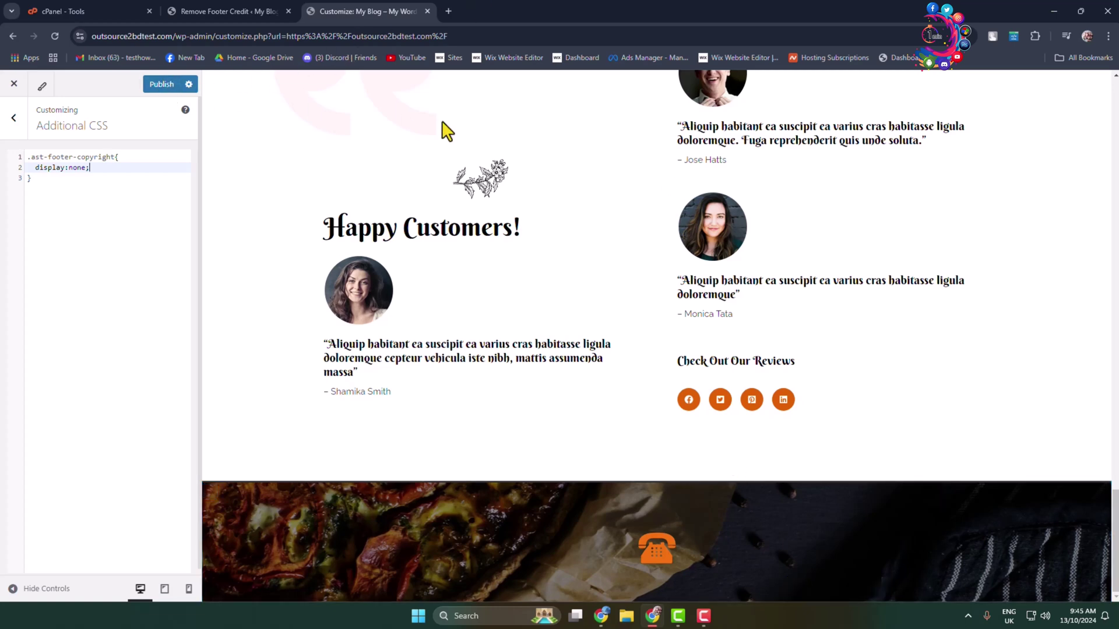
click(228, 11)
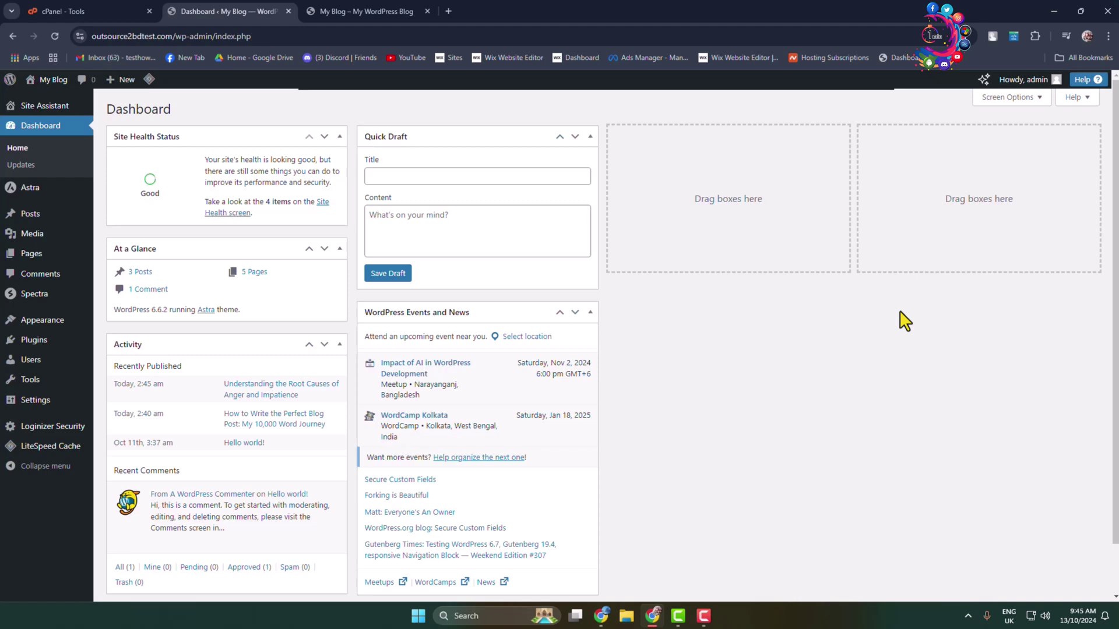
mouse_move(34, 339)
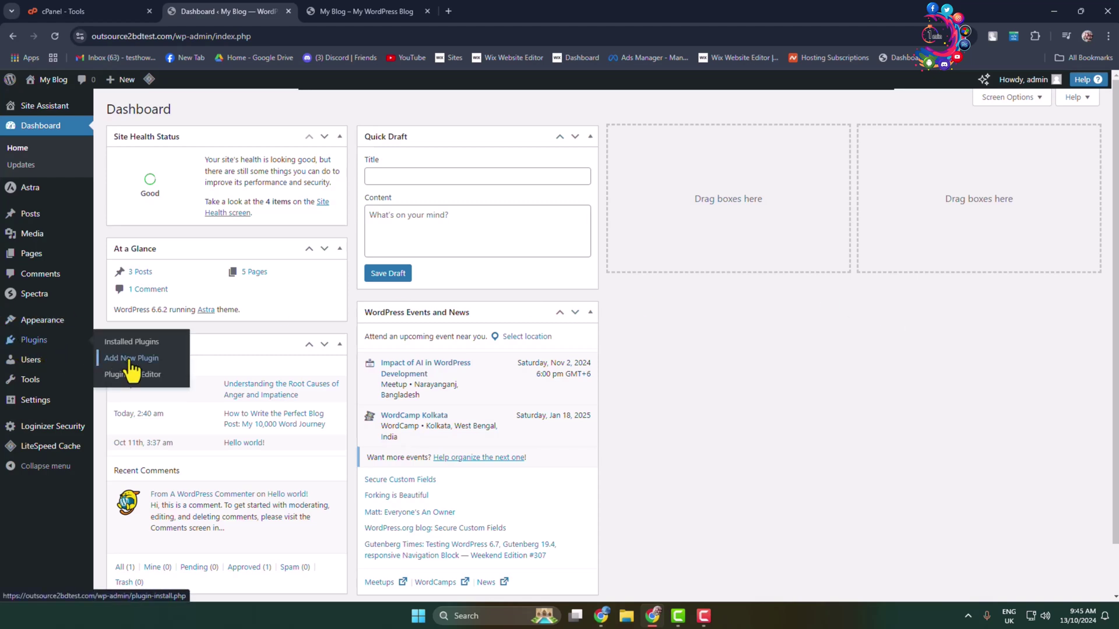
- Search new plugins for 'footer credit' and check the active Remove Footer Credit result
click(131, 369)
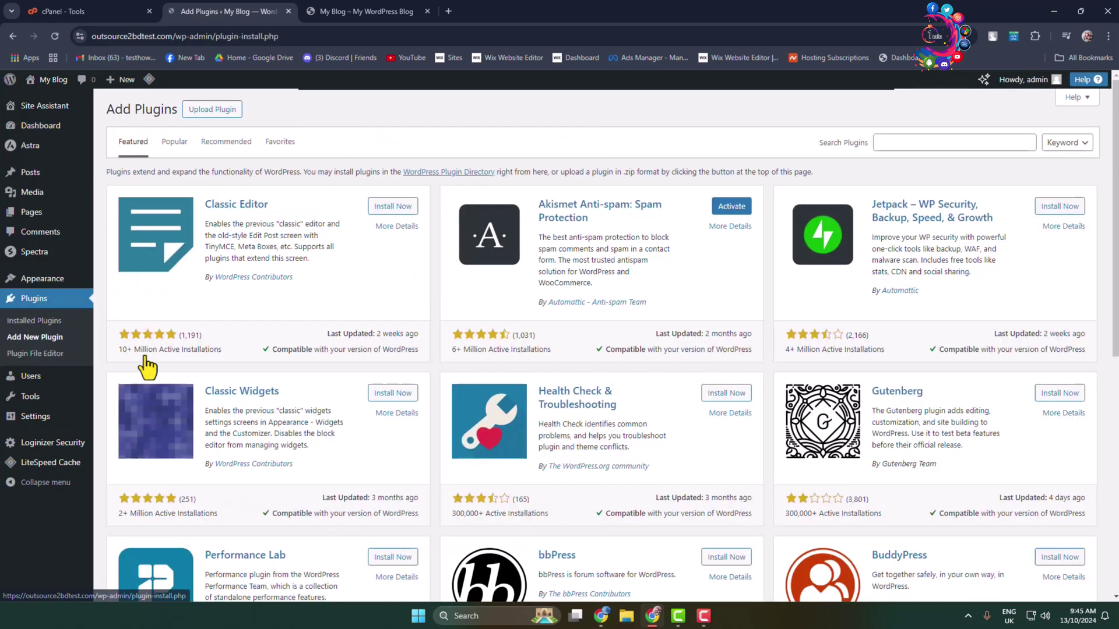
click(887, 142)
text(f)
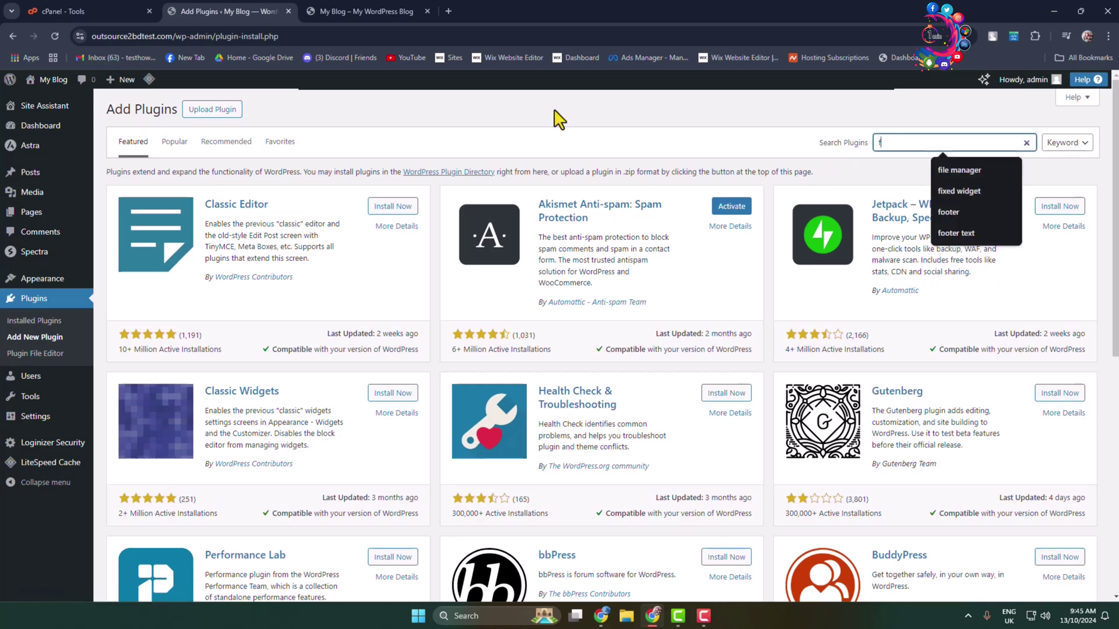
text(ooter credit)
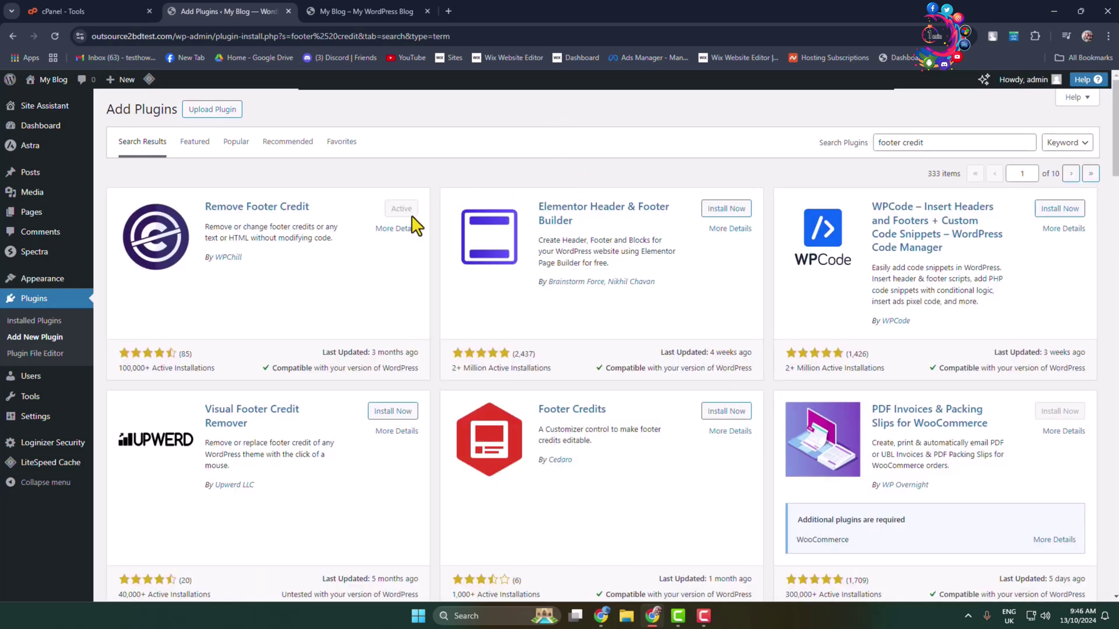
drag(204, 207, 308, 208)
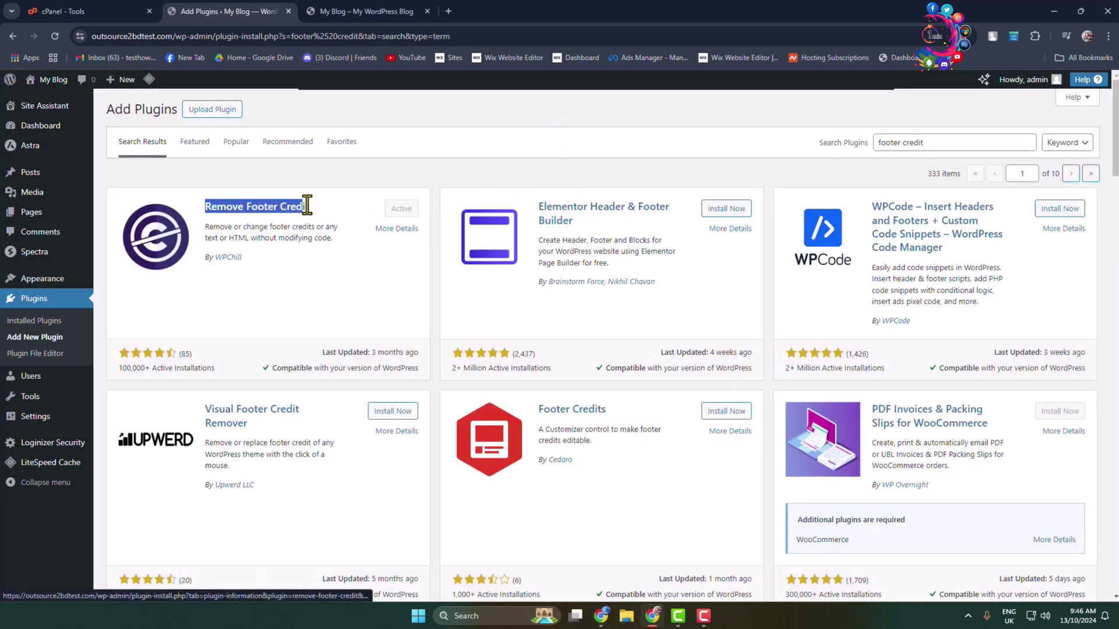
click(332, 212)
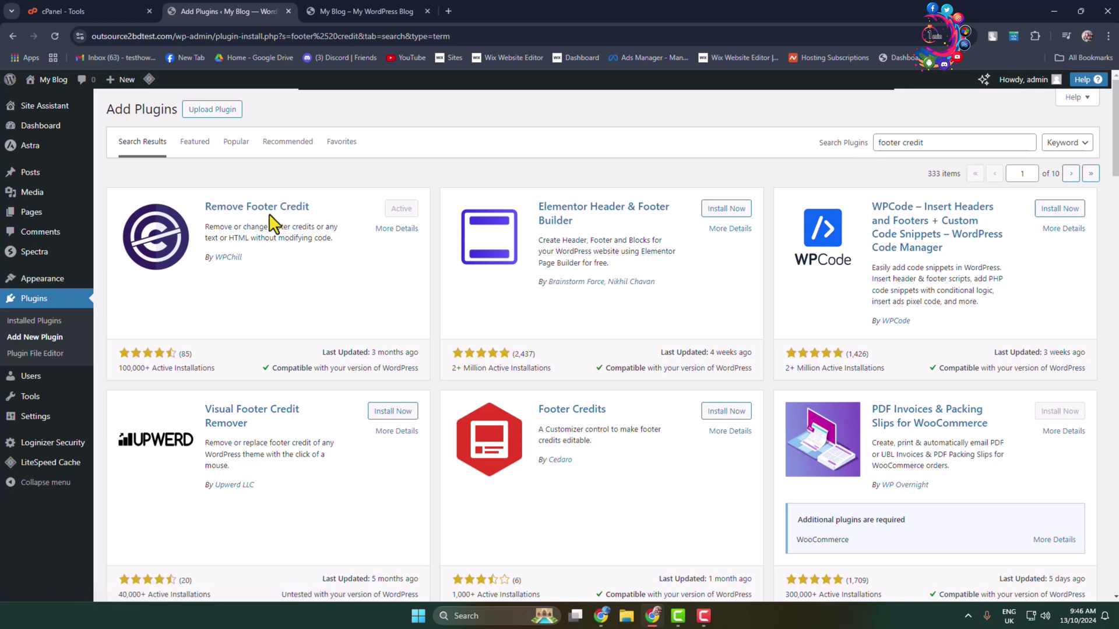
mouse_move(30, 395)
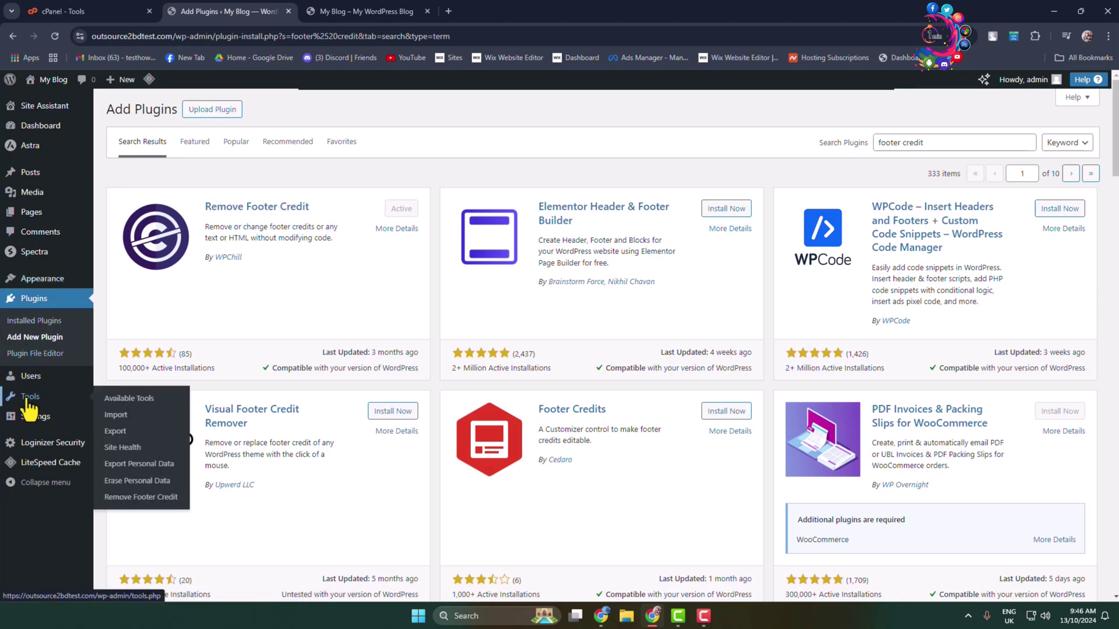
- Open Remove Footer Credit settings, then copy the live site's full footer credit line
click(135, 499)
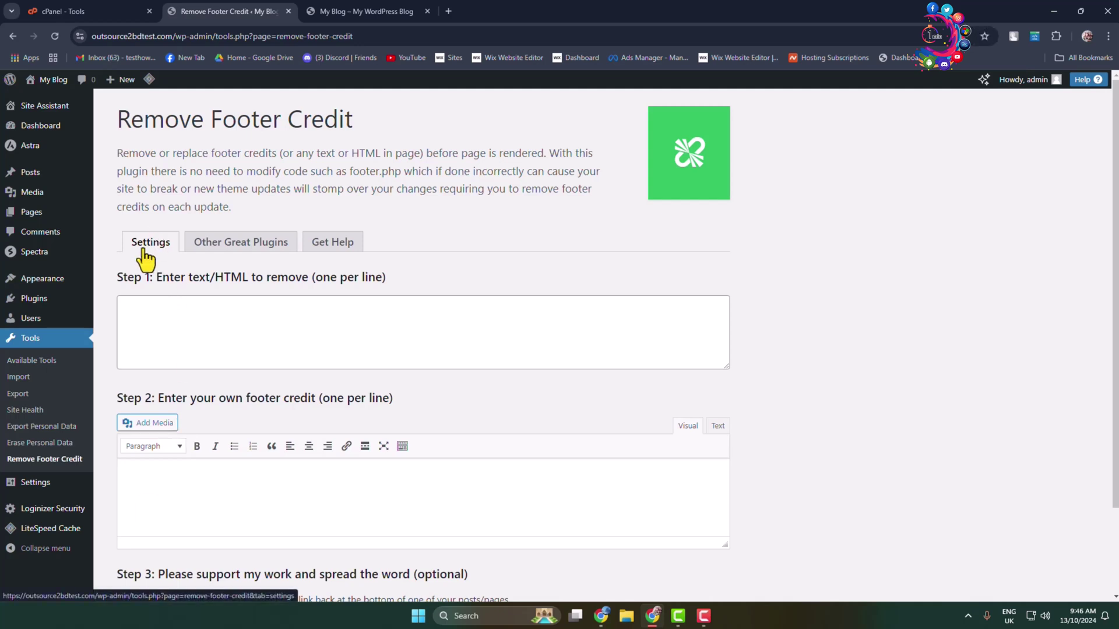
click(225, 335)
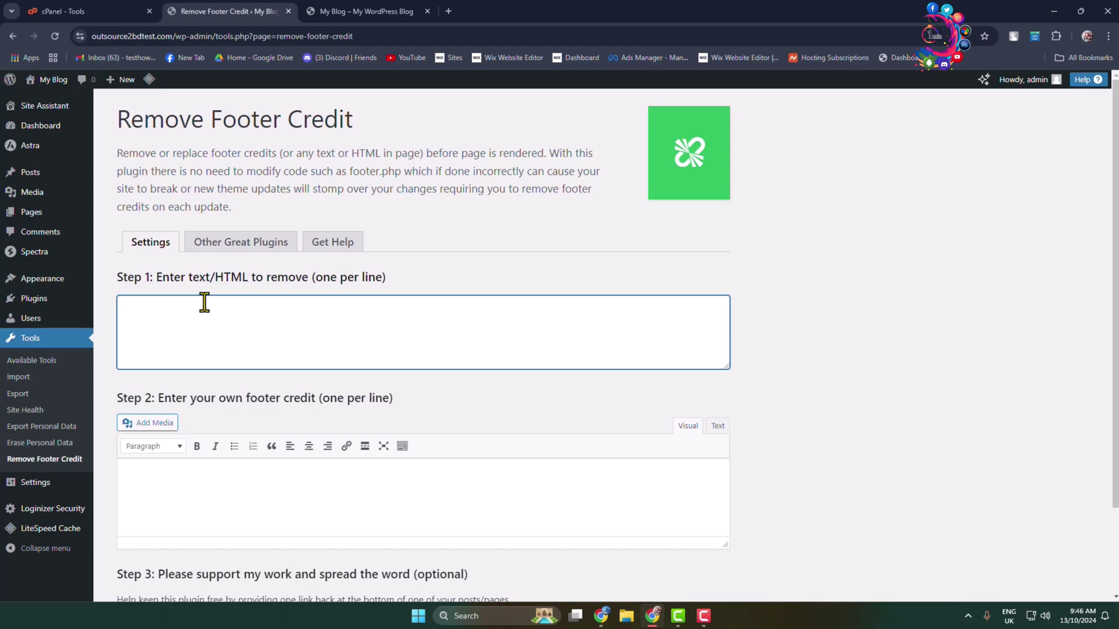
click(368, 12)
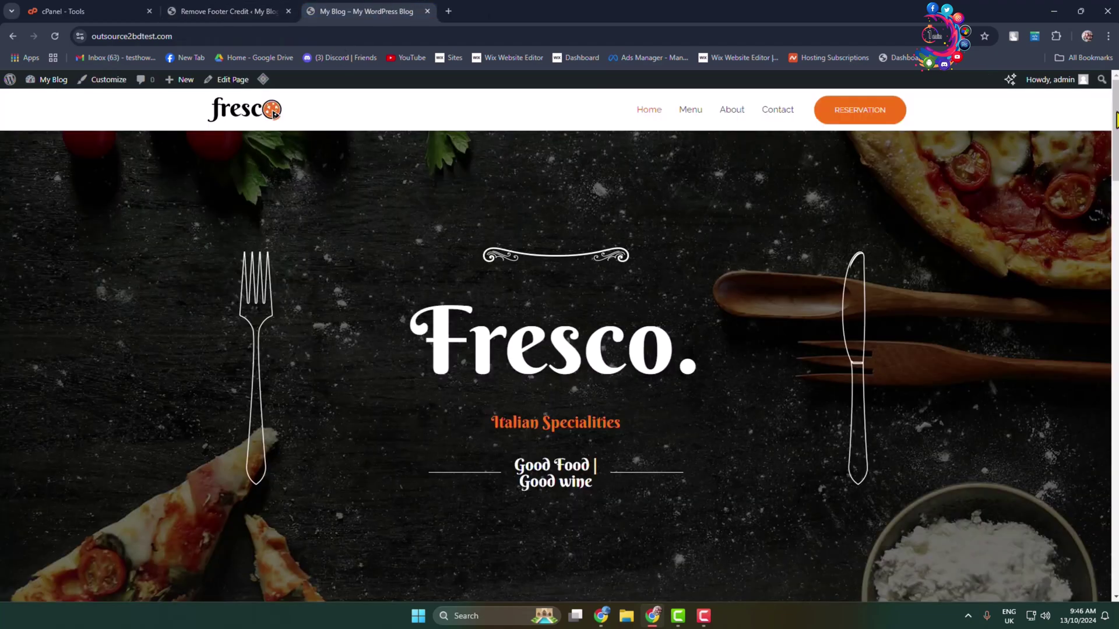
drag(1117, 119, 1116, 503)
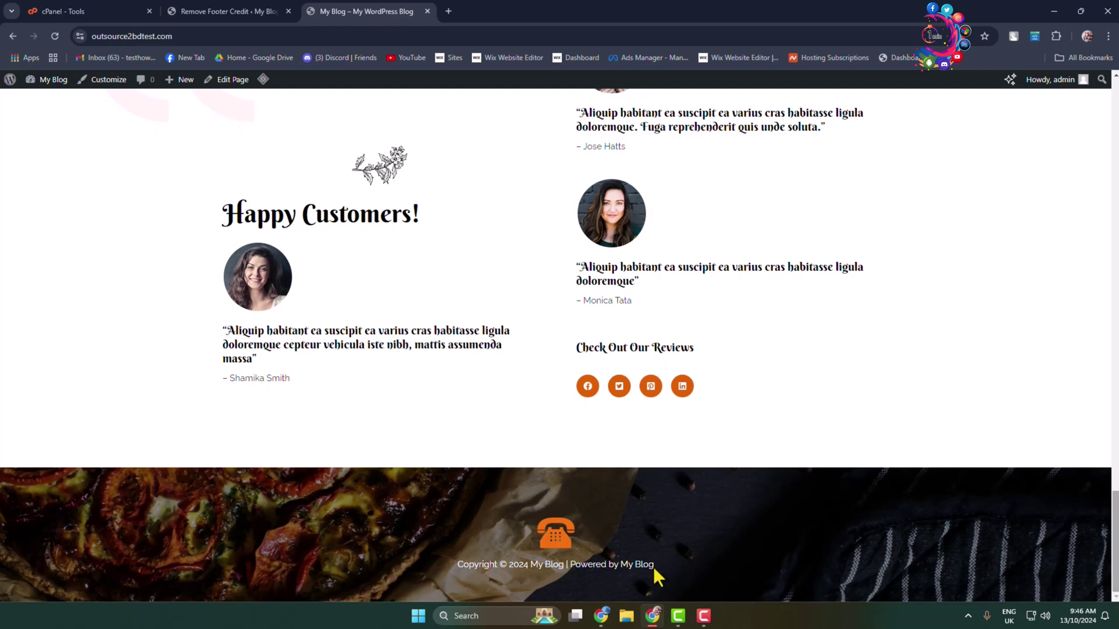
drag(655, 568, 515, 577)
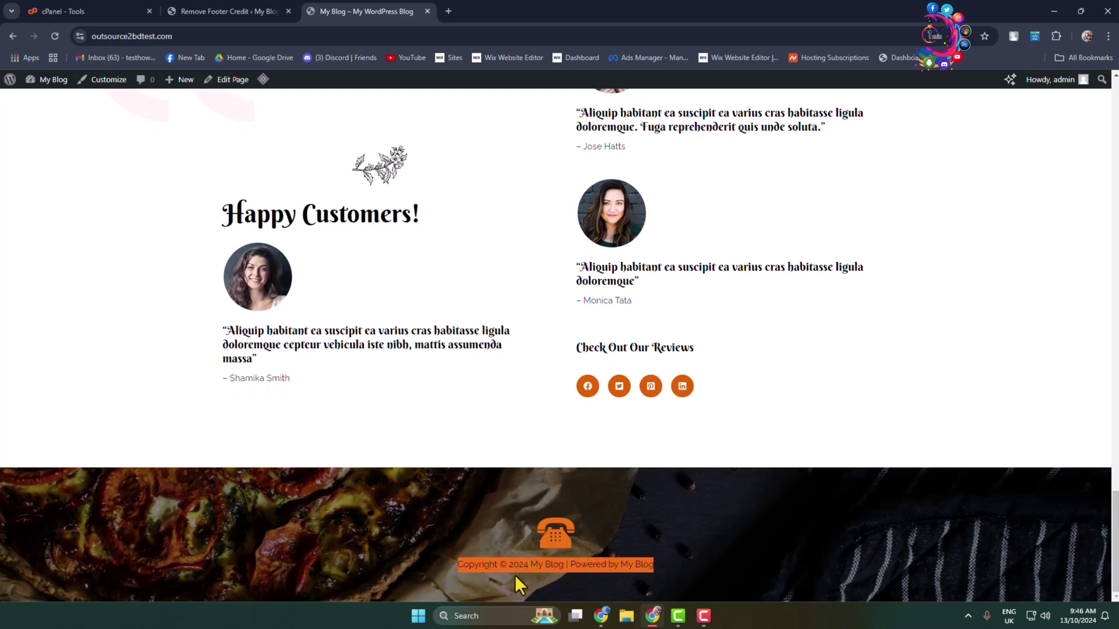
right_click(604, 567)
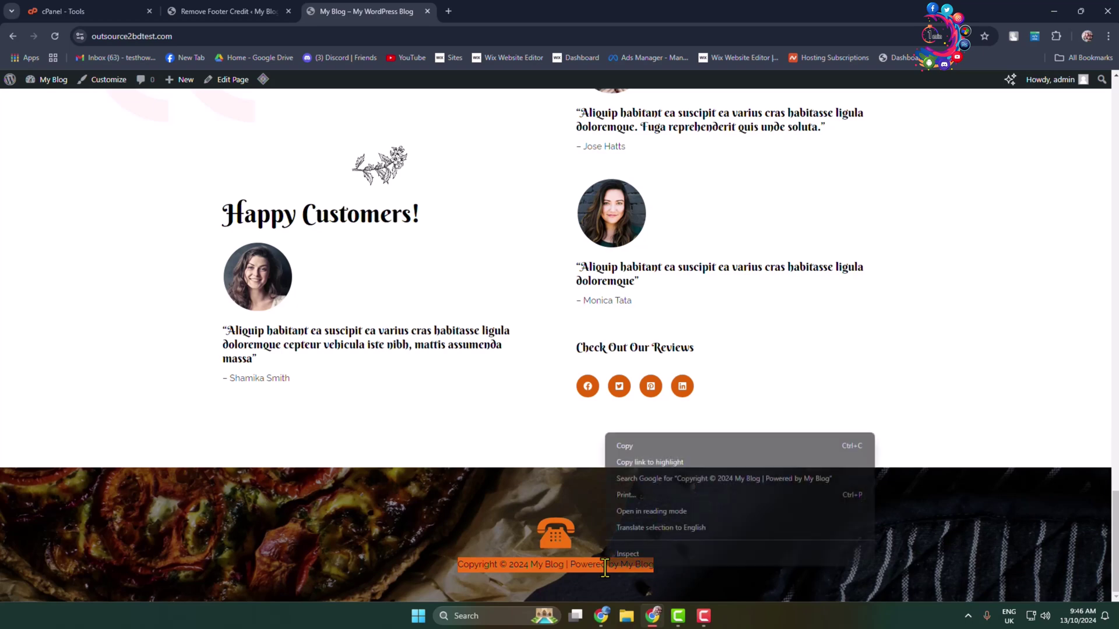
click(624, 446)
- Paste the full footer line into the plugin's text-to-remove box
click(254, 11)
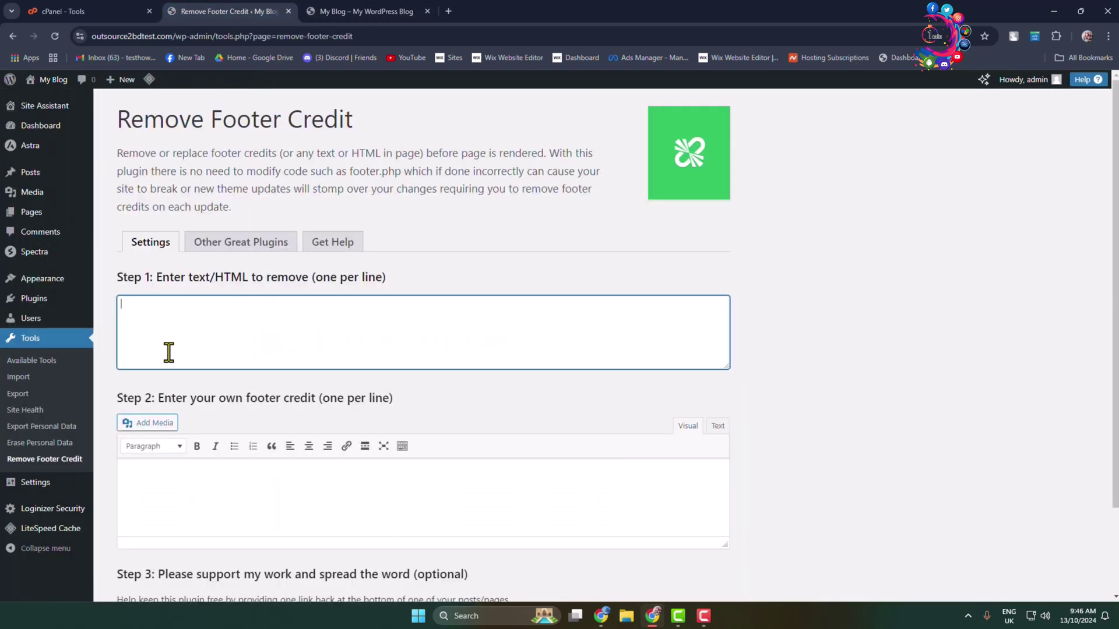
right_click(170, 315)
click(226, 448)
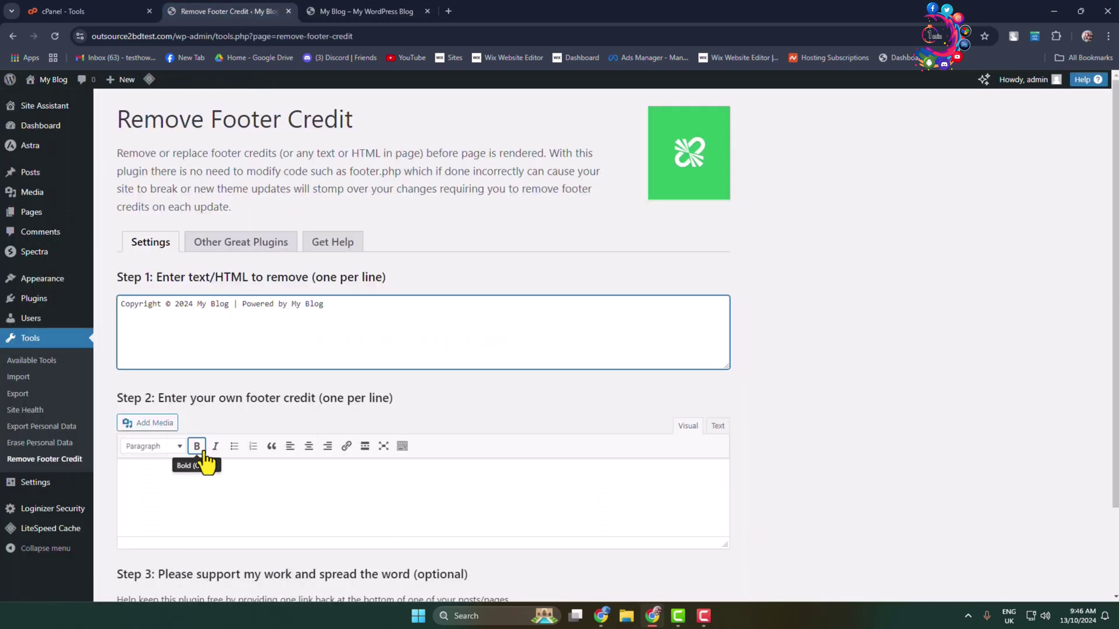
- Set 'Copyright © 2024 My Blog' as the replacement credit and save the settings
click(202, 504)
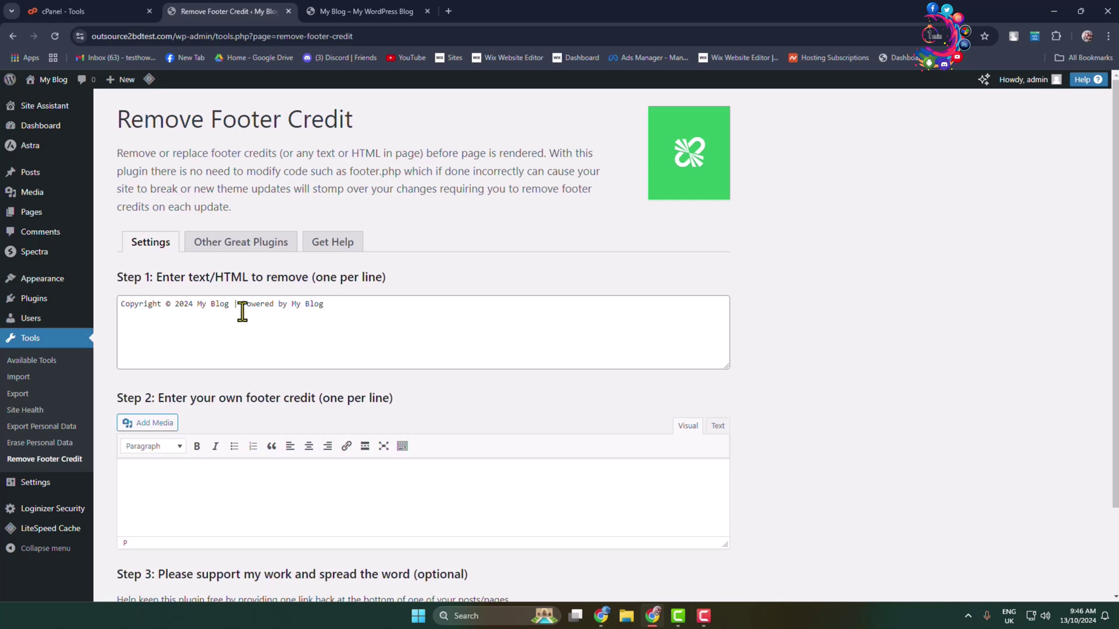
drag(230, 304, 118, 307)
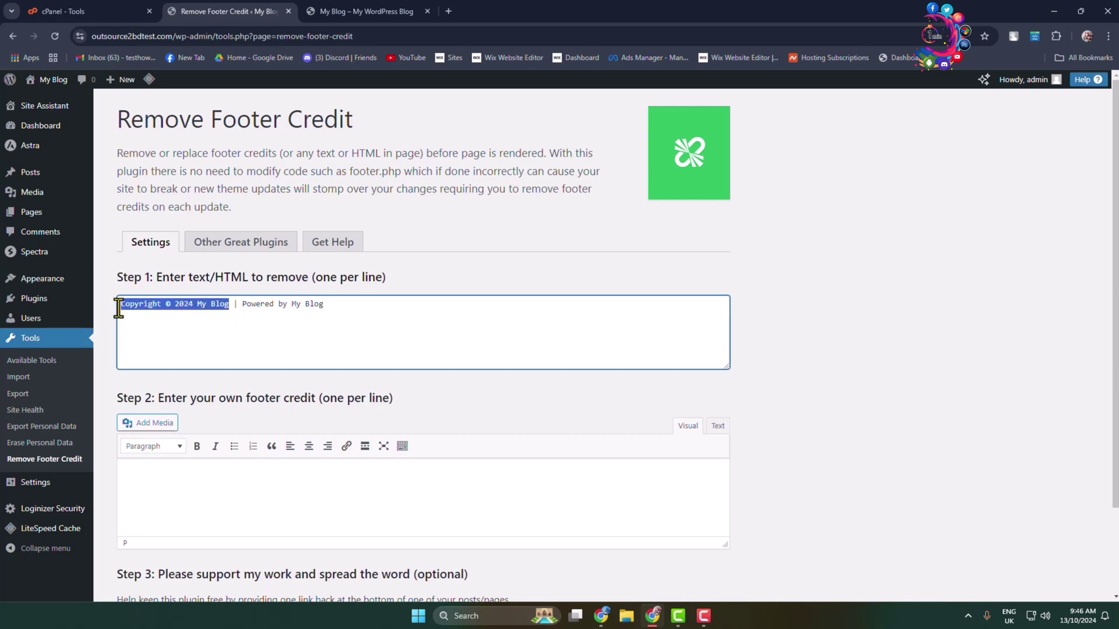
right_click(131, 306)
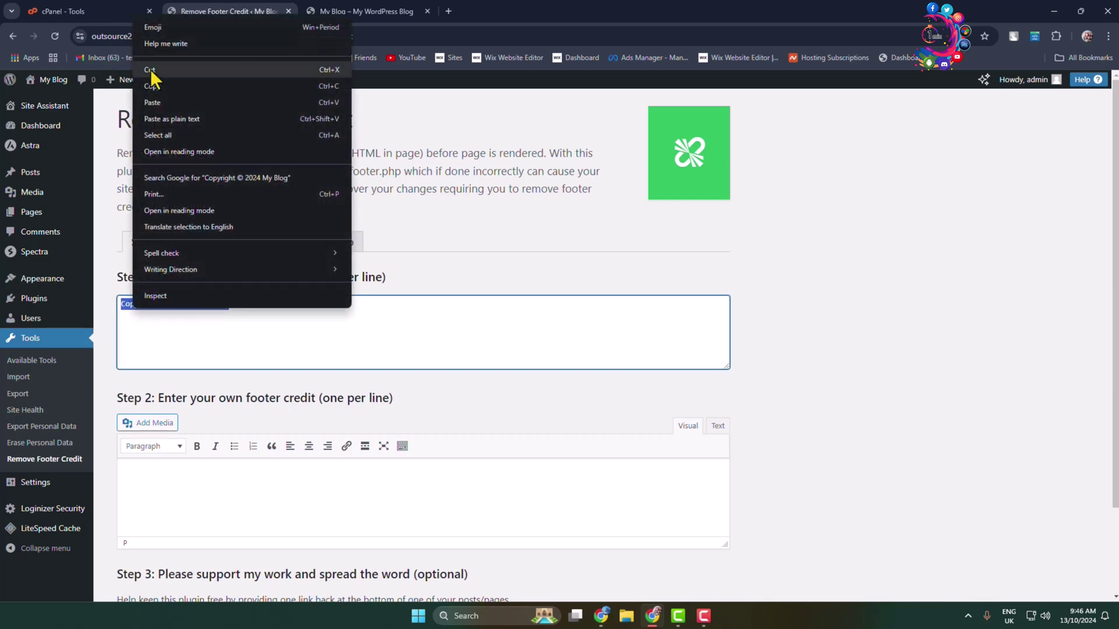
click(149, 87)
click(125, 490)
right_click(162, 488)
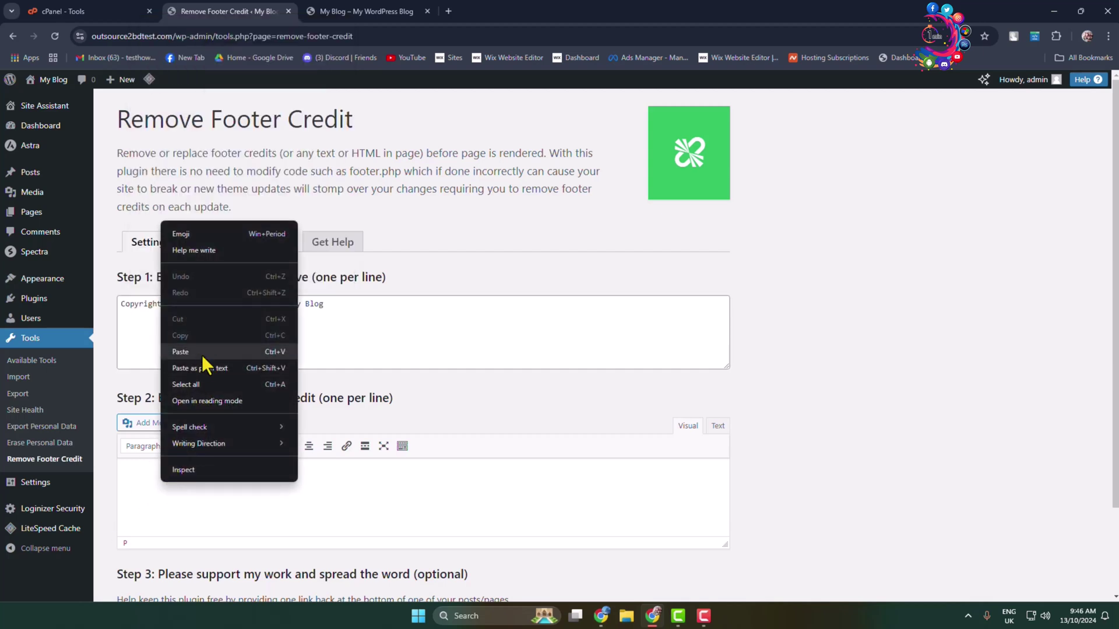
click(192, 352)
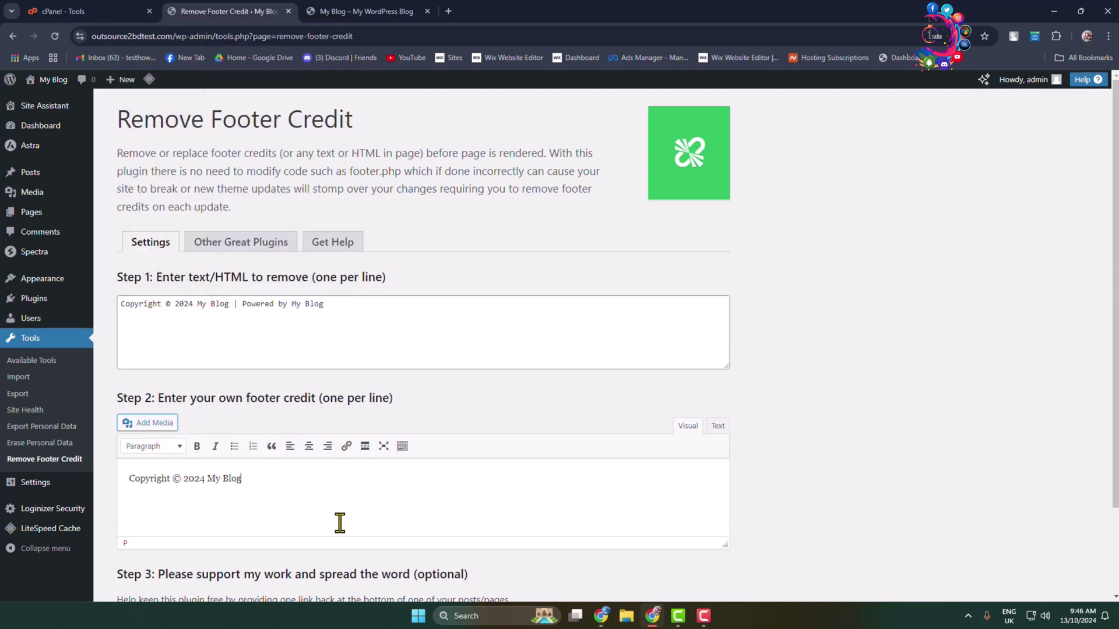
scroll(359, 498, down, 2)
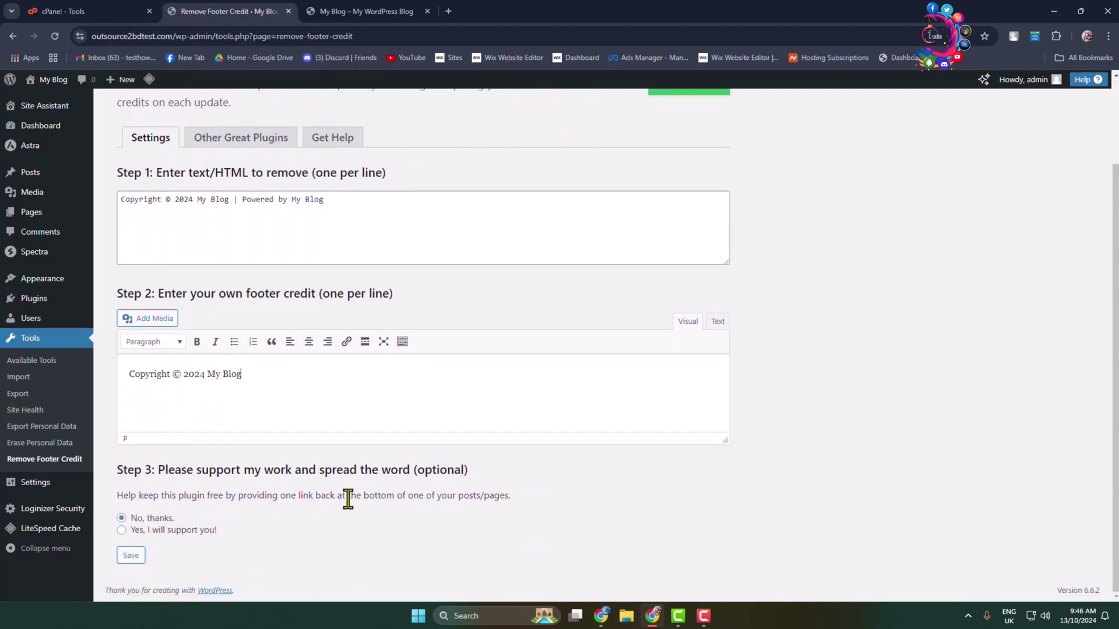
click(138, 558)
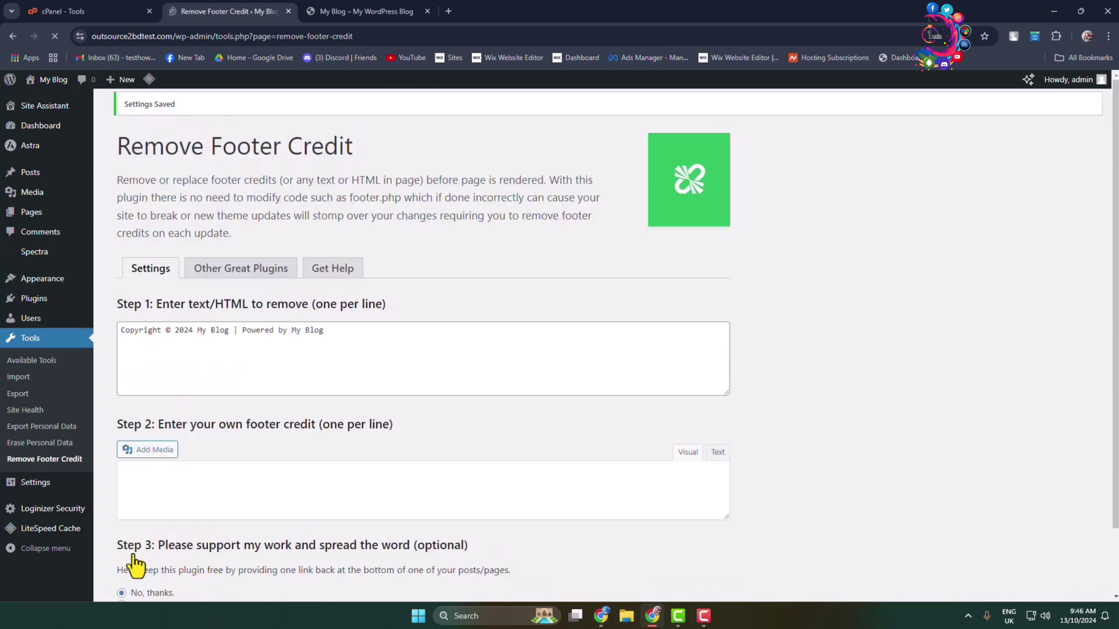
click(333, 11)
- Load the site URL in a new incognito window
click(333, 36)
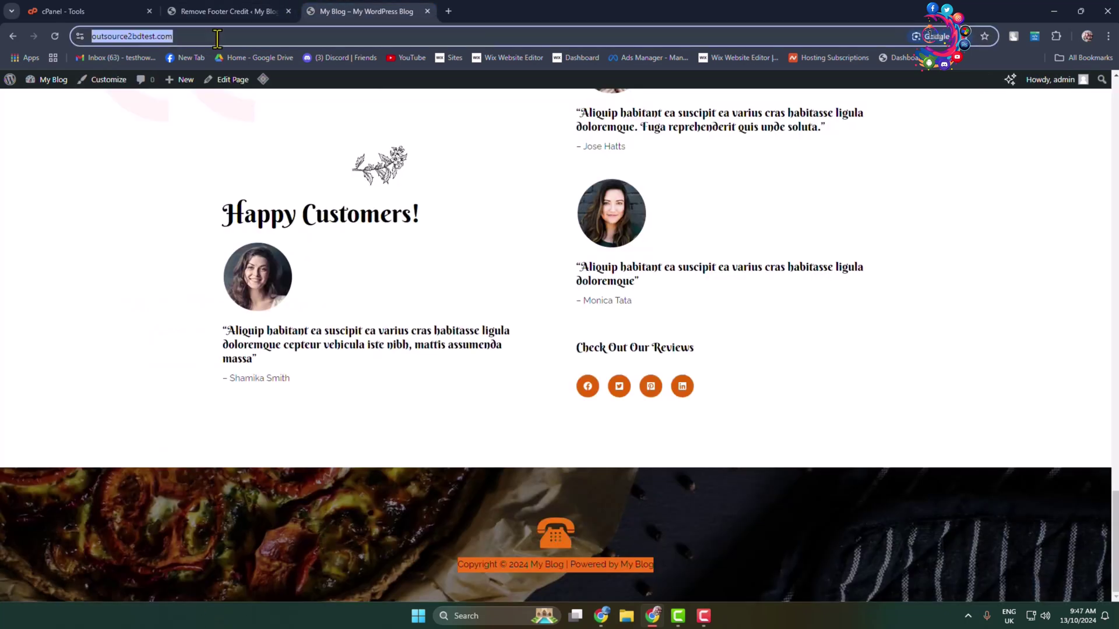
click(1108, 36)
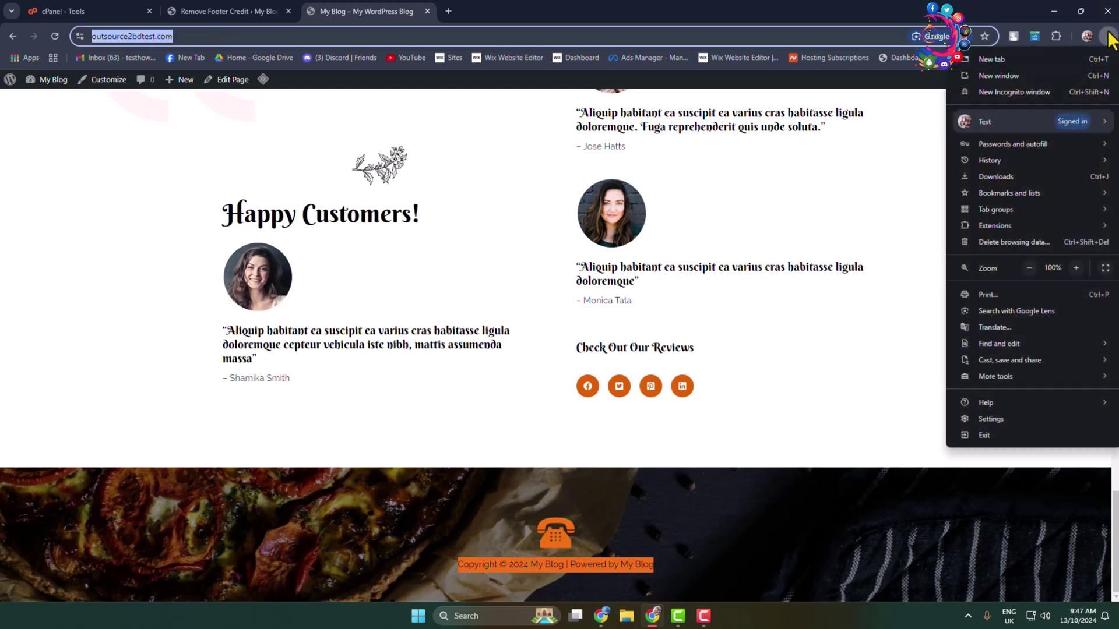
click(1003, 98)
text(outsource2bdtest.com/)
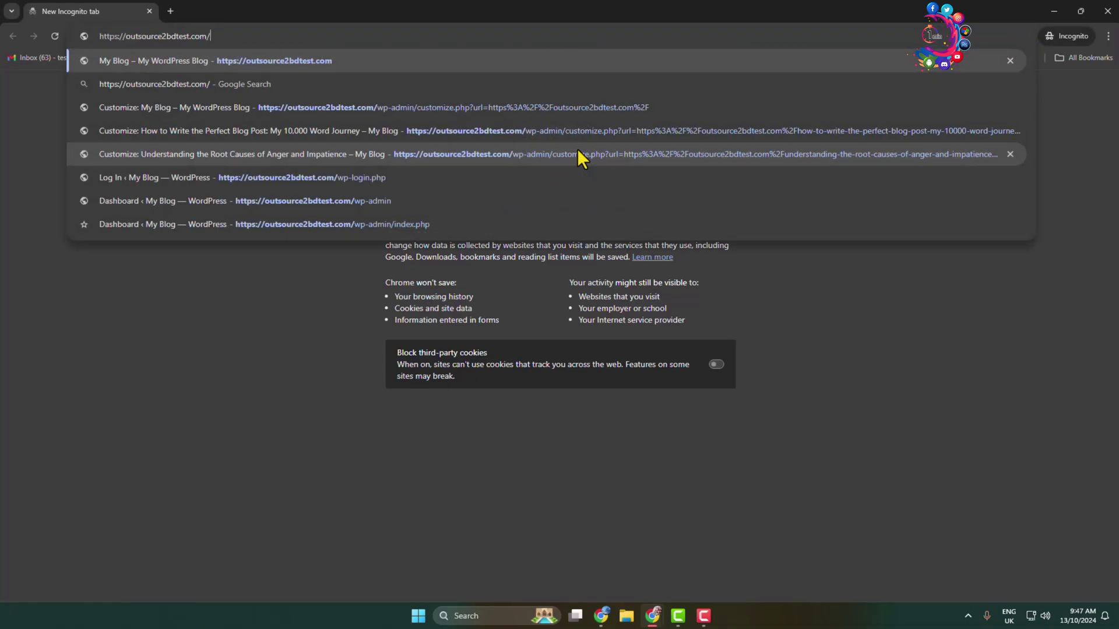
key(Return)
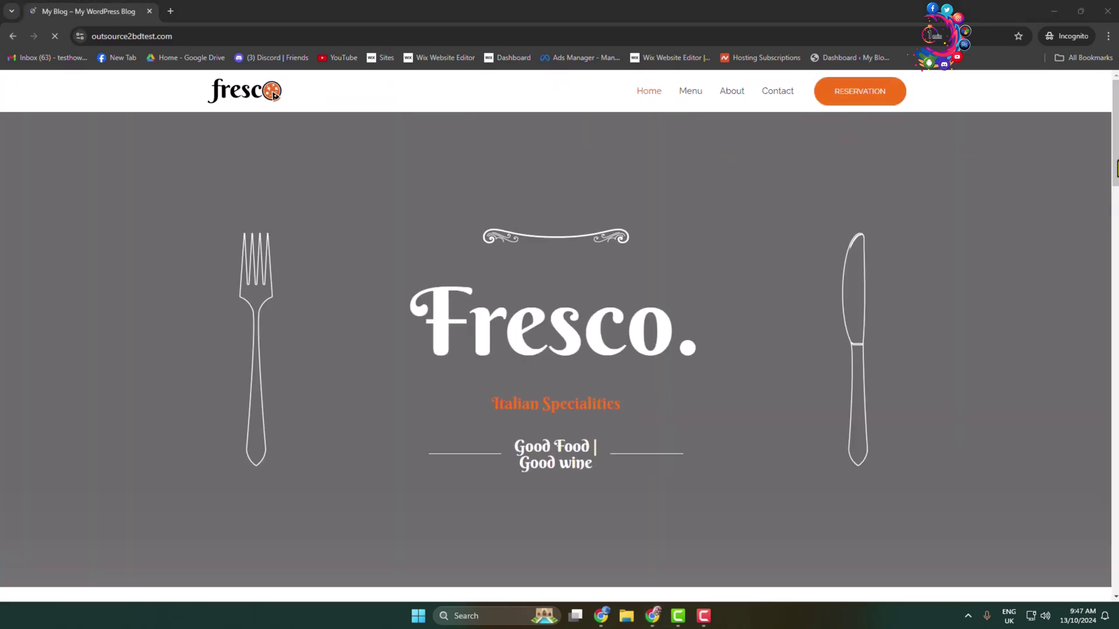
drag(1117, 144, 1106, 569)
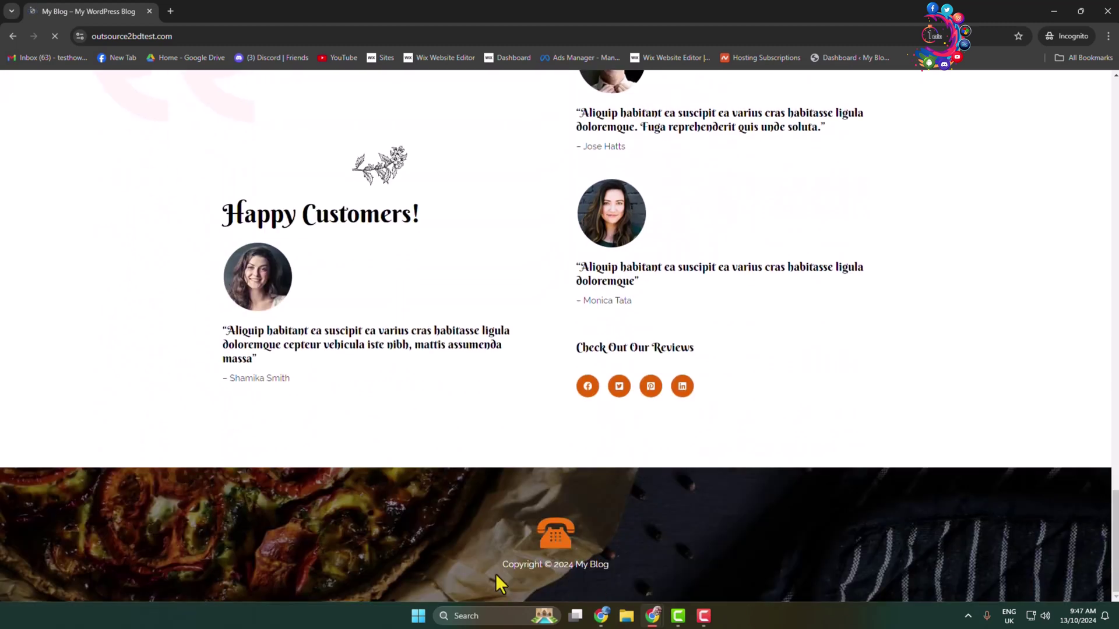
- Select the footer text to confirm it reads only 'Copyright © 2024 My Blog'
drag(496, 568, 633, 562)
click(637, 563)
drag(636, 573, 486, 569)
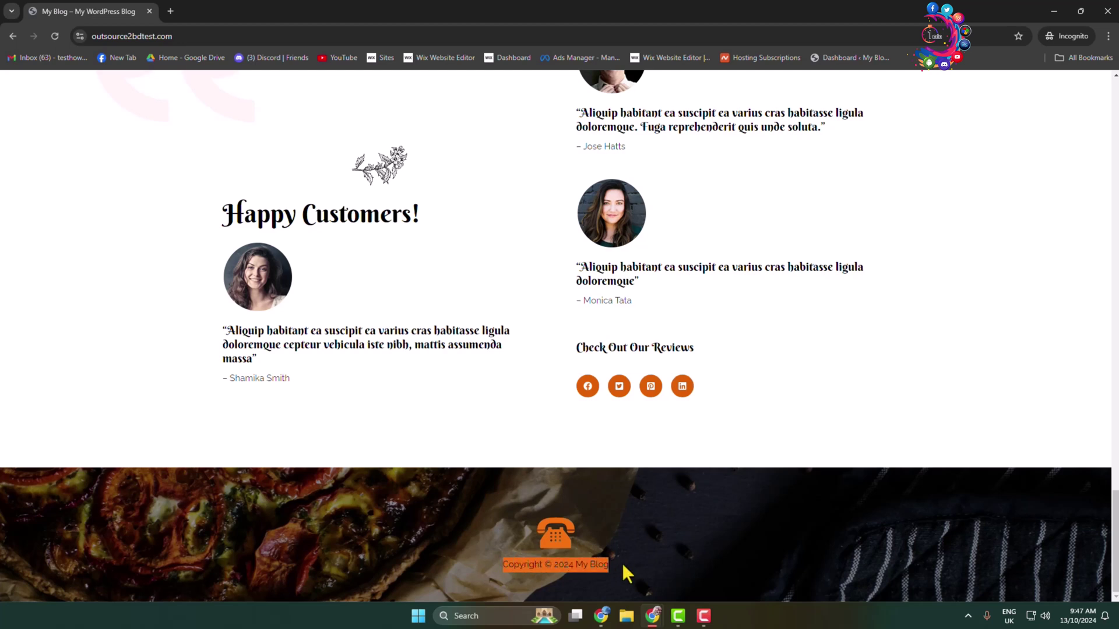
click(621, 573)
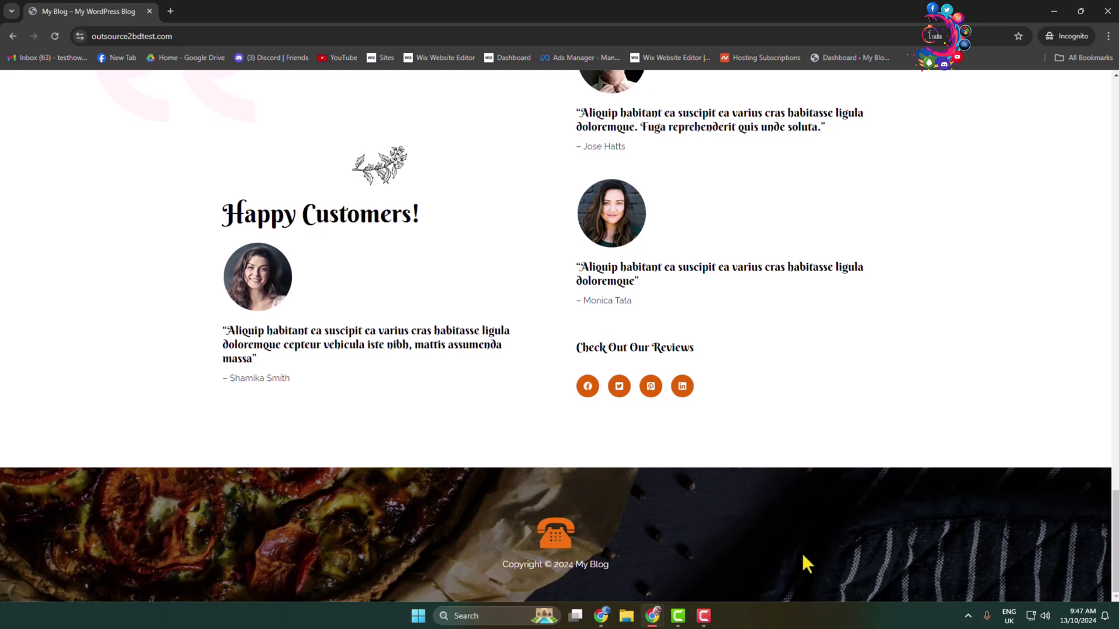